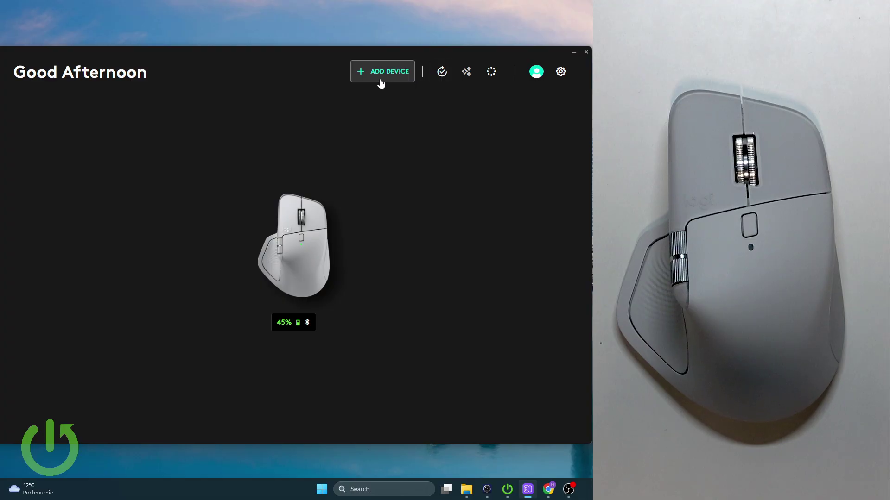
Open the Smart Actions page and close the teal info banner to show the template cards
click(442, 72)
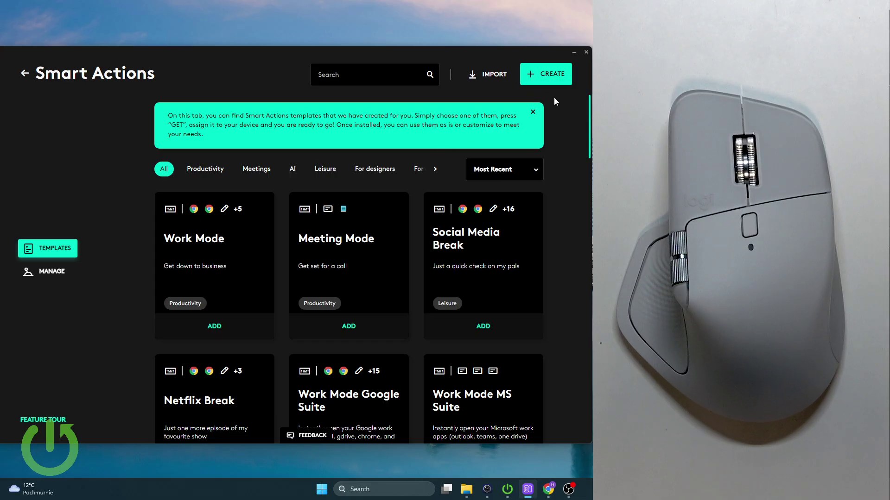
click(533, 113)
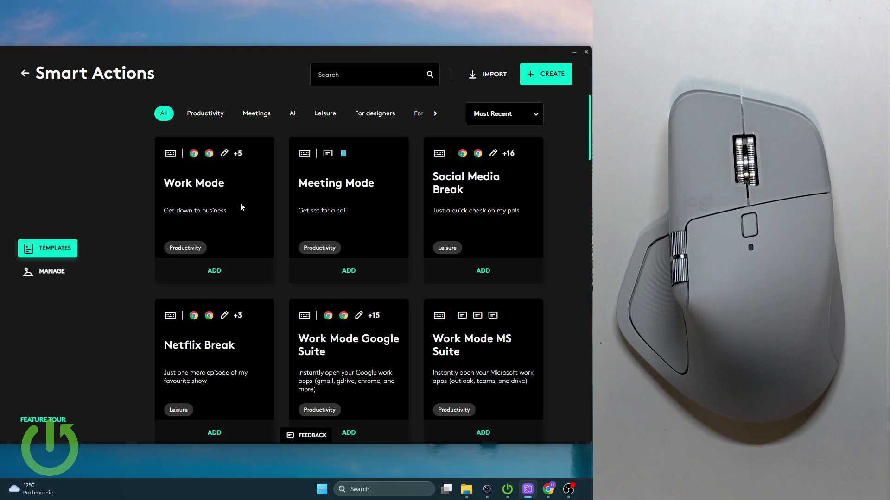
scroll(235, 202, down, 1)
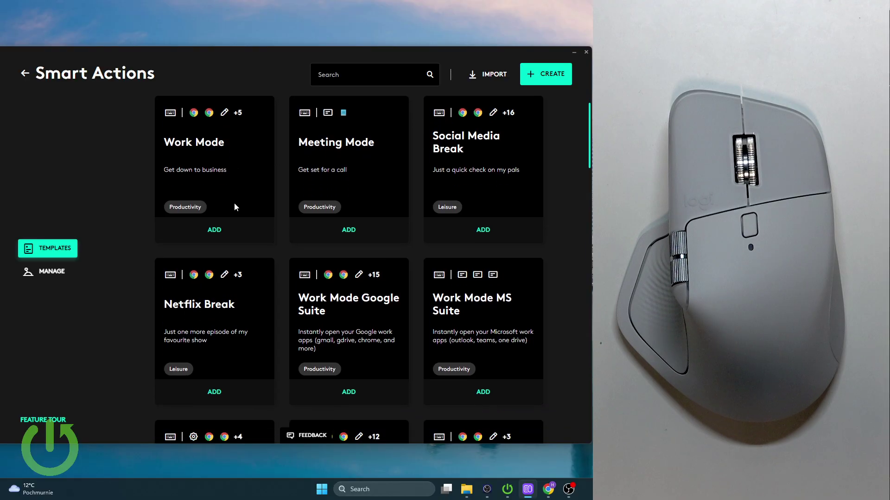
Add the Work Mode template and remove its Microsoft Word, Excel and PowerPoint actions, leaving five steps
click(213, 224)
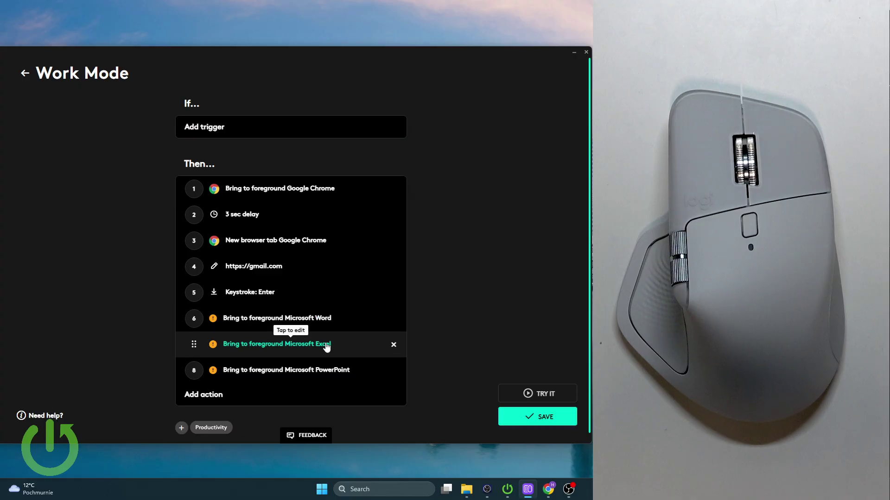
mouse_move(208, 318)
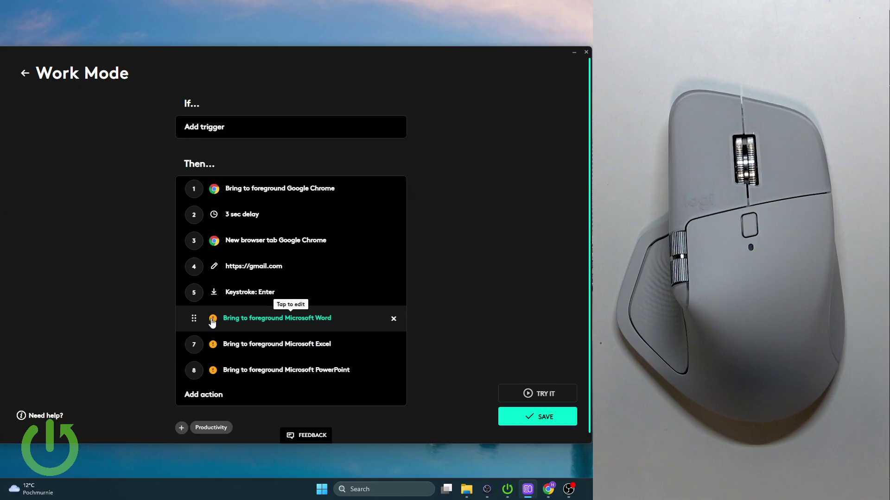
click(393, 319)
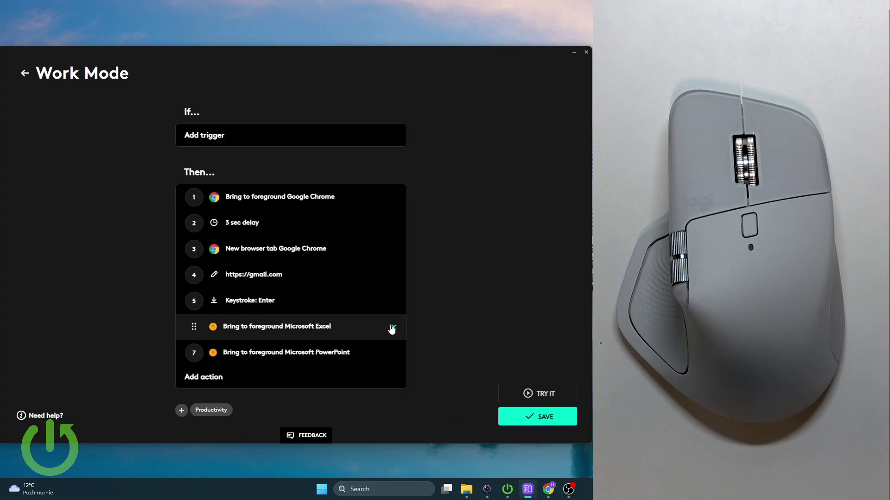
click(392, 329)
click(392, 338)
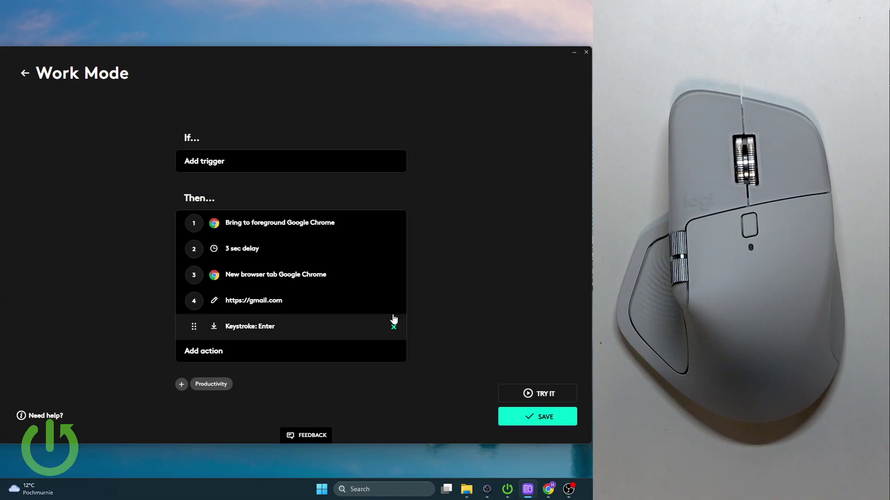
Review the Google Chrome step's options, keeping it as Bring to foreground
click(328, 226)
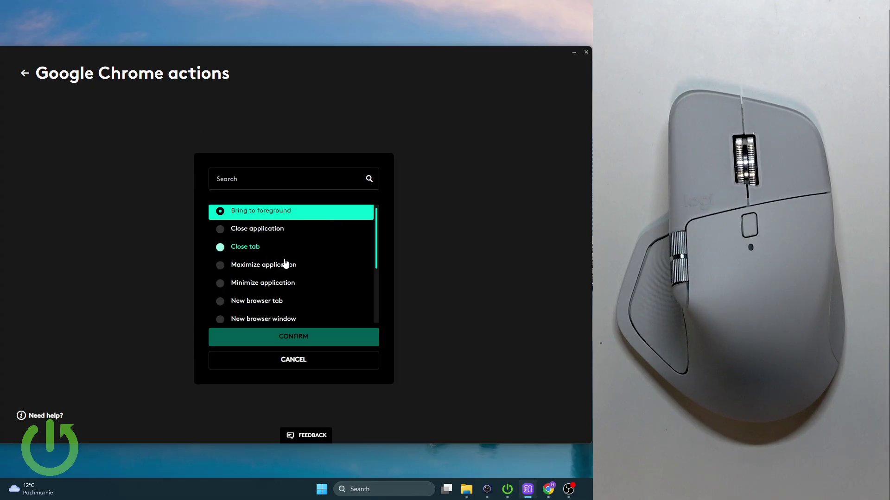
scroll(285, 263, down, 5)
scroll(286, 273, up, 5)
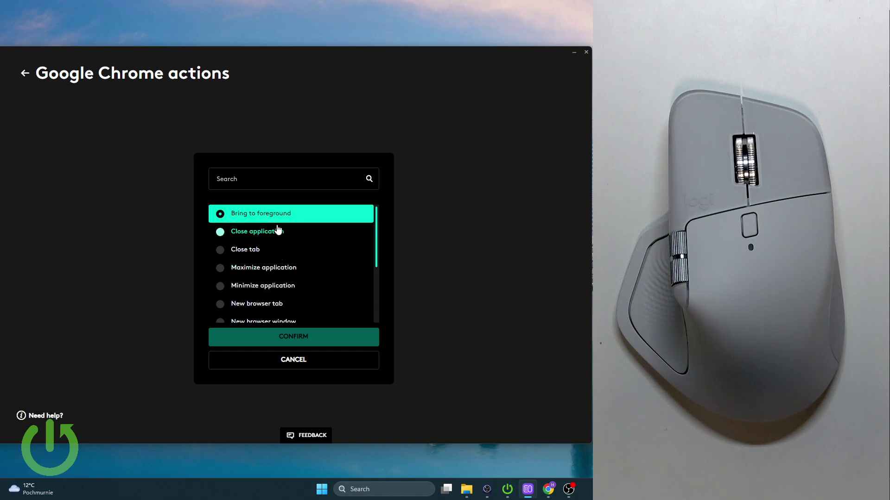
click(283, 337)
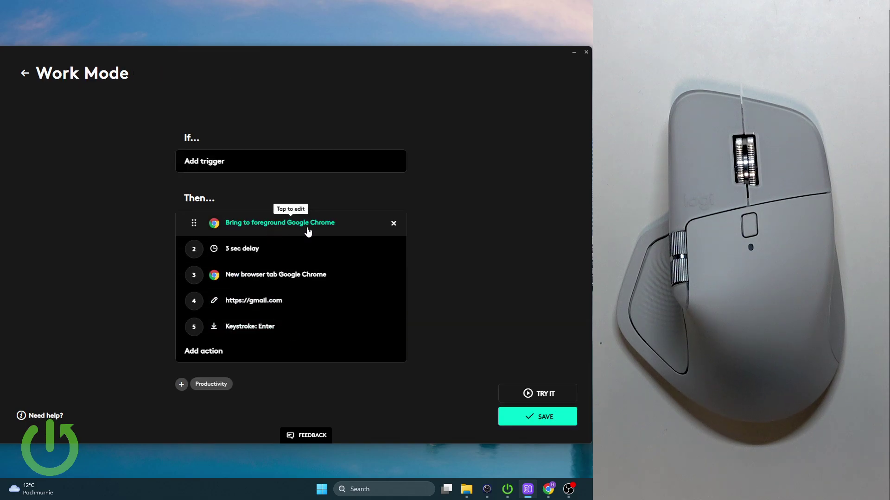
Add an Open application step for Microsoft Edge as the sixth Work Mode action
click(241, 352)
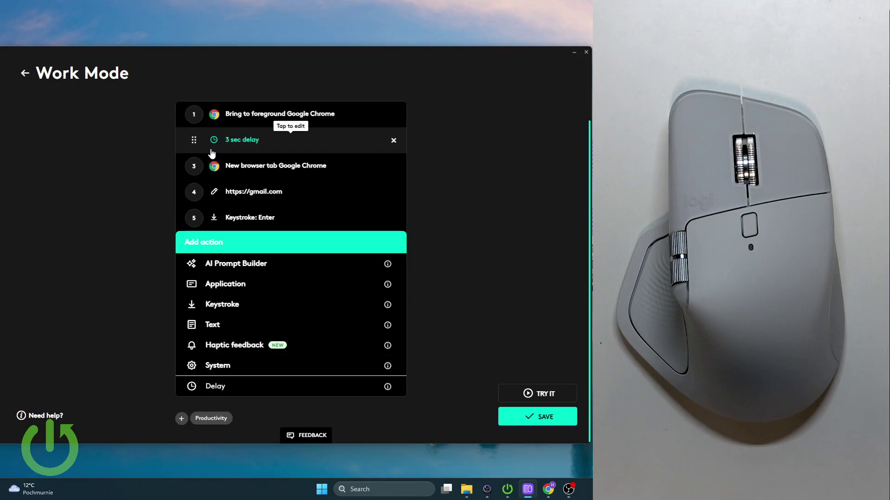
click(246, 285)
click(310, 180)
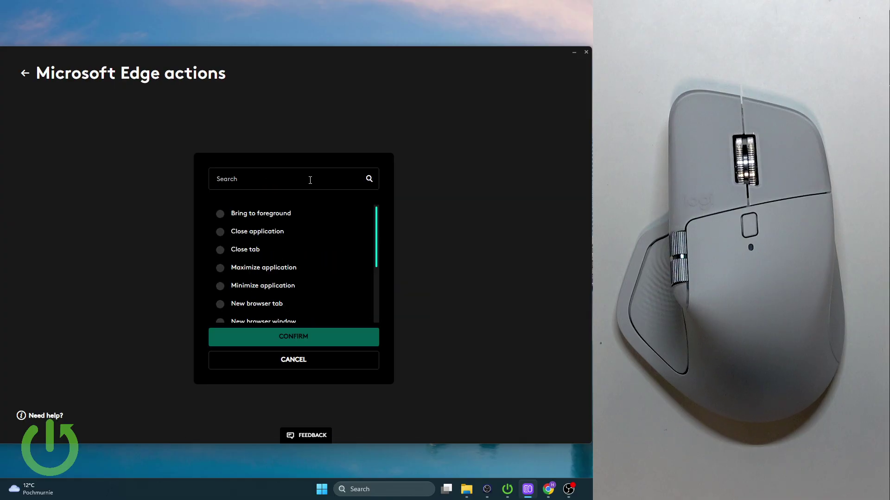
click(295, 213)
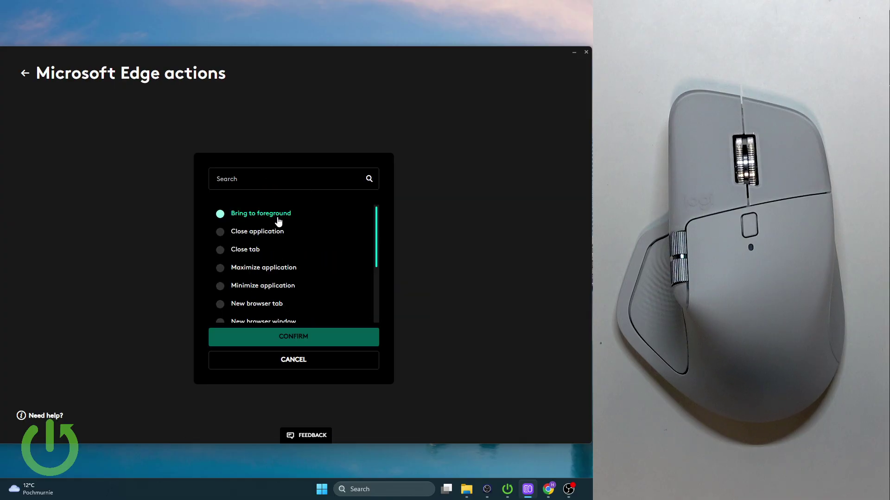
scroll(273, 283, down, 3)
click(273, 282)
click(292, 260)
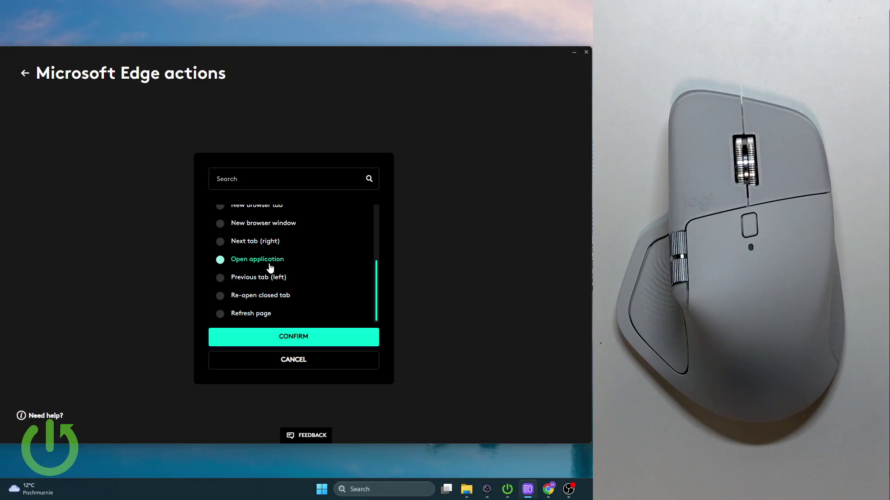
click(297, 334)
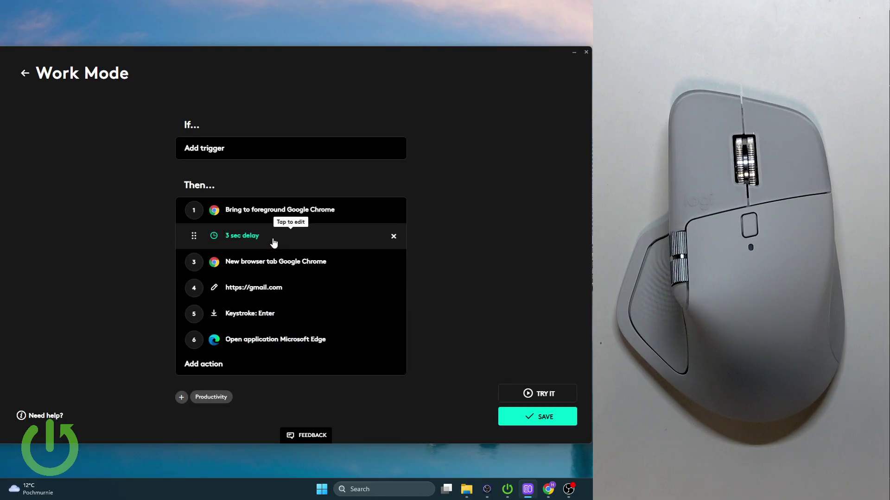
click(260, 365)
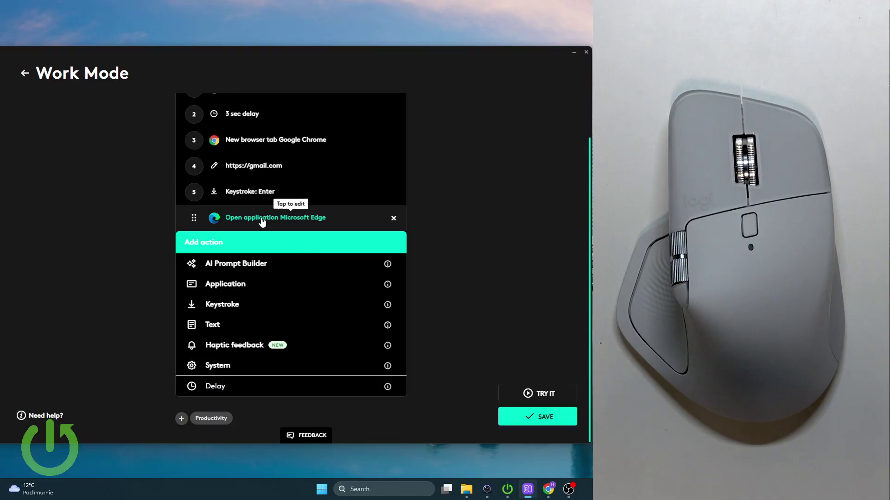
Add a Microsoft Edge Bring to foreground step to Work Mode
click(255, 284)
click(320, 178)
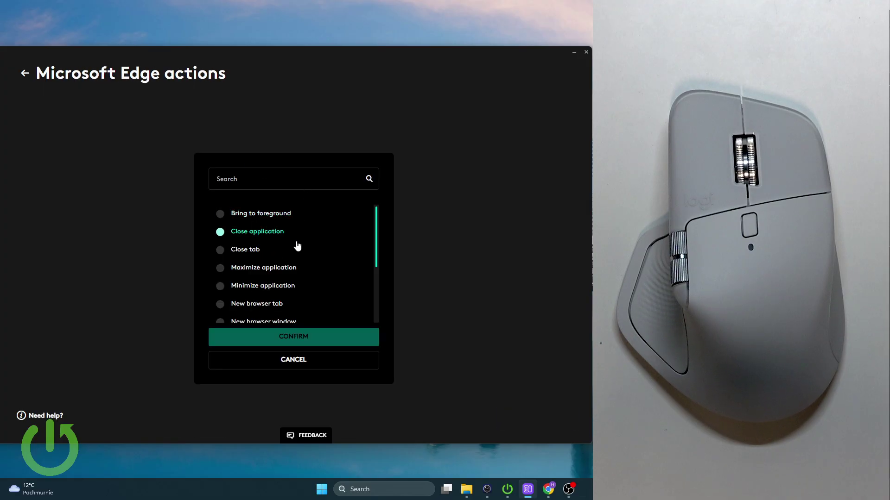
click(284, 214)
click(290, 337)
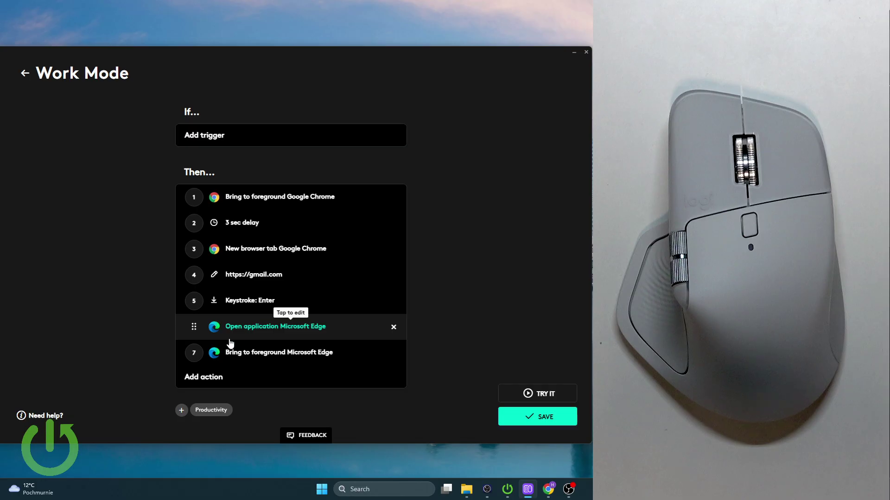
Add a Microsoft Edge New browser tab step, bringing Work Mode to eight actions
click(210, 374)
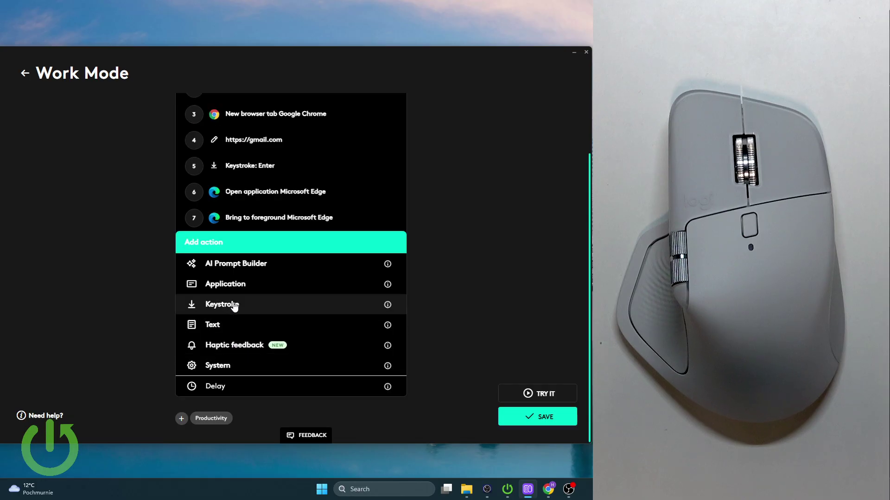
click(242, 286)
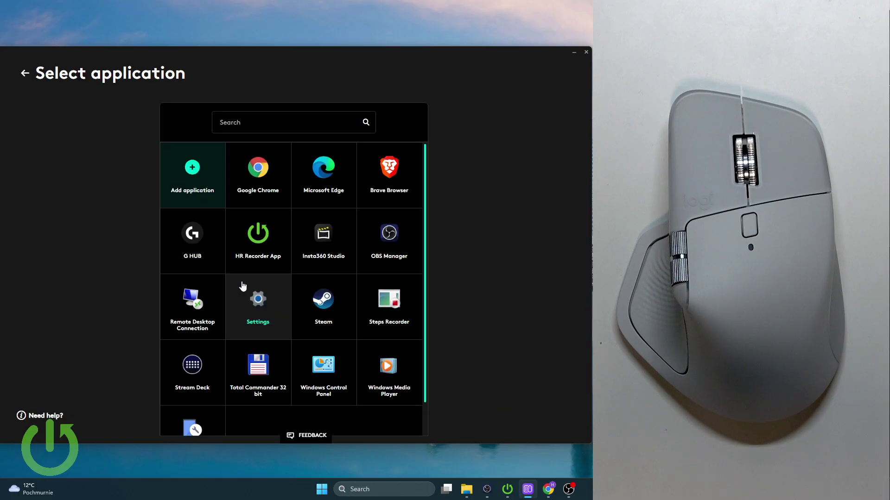
click(332, 192)
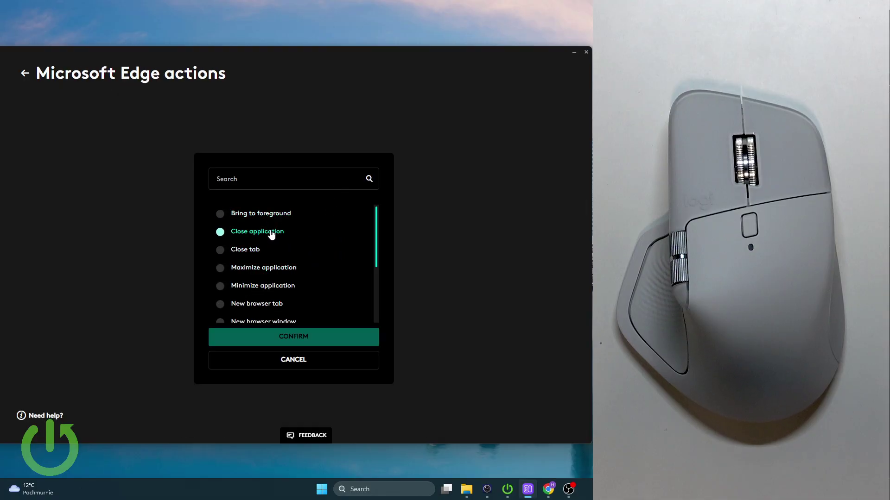
scroll(269, 260, down, 1)
click(269, 267)
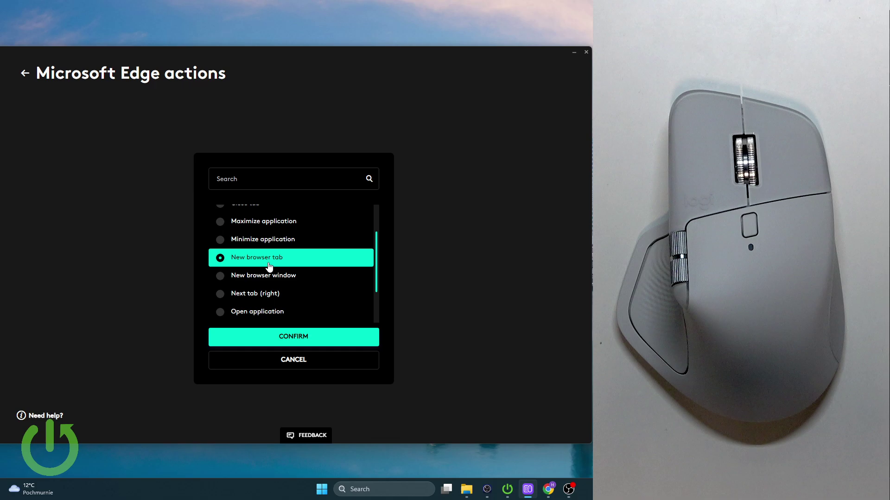
click(291, 337)
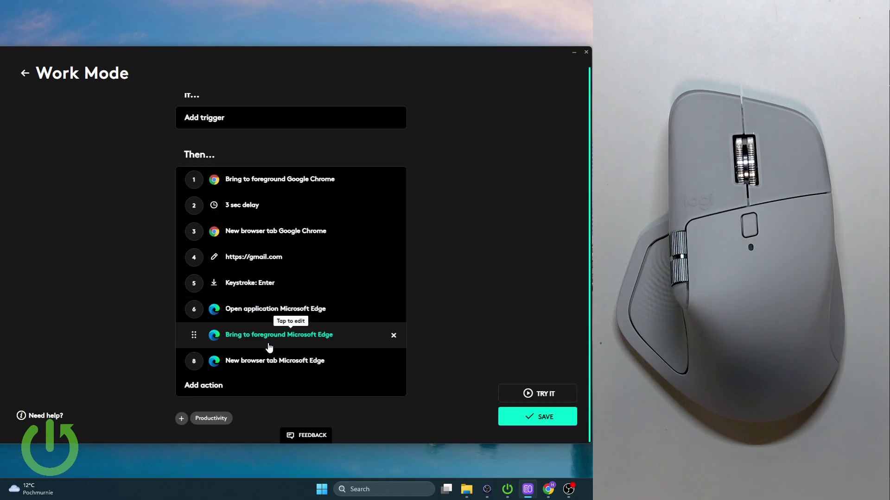
click(208, 387)
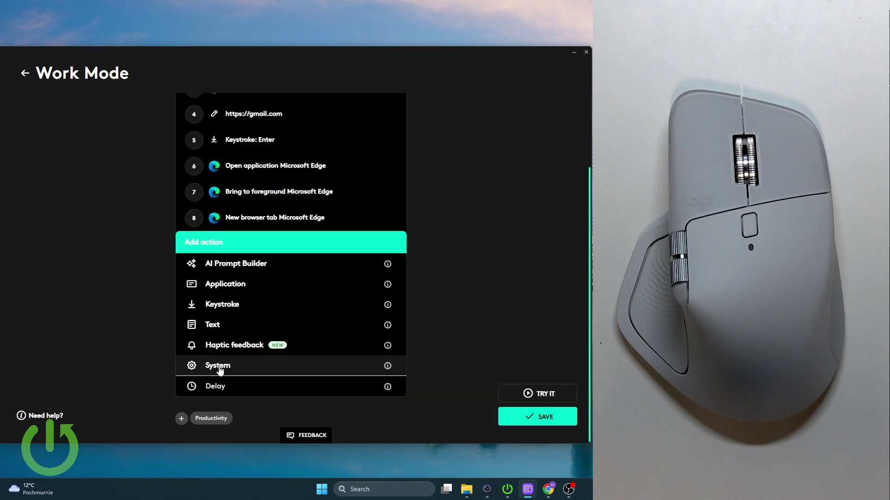
click(227, 304)
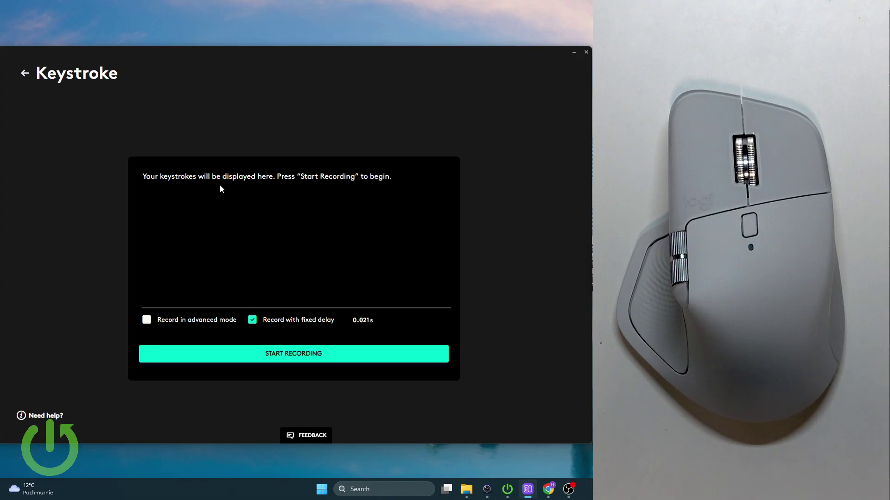
click(276, 354)
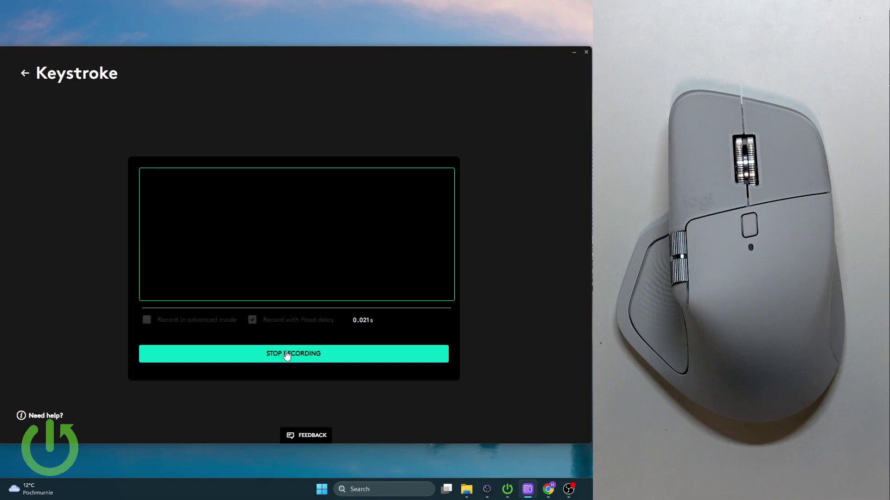
key(h)
key(t)
key(t)
key(p)
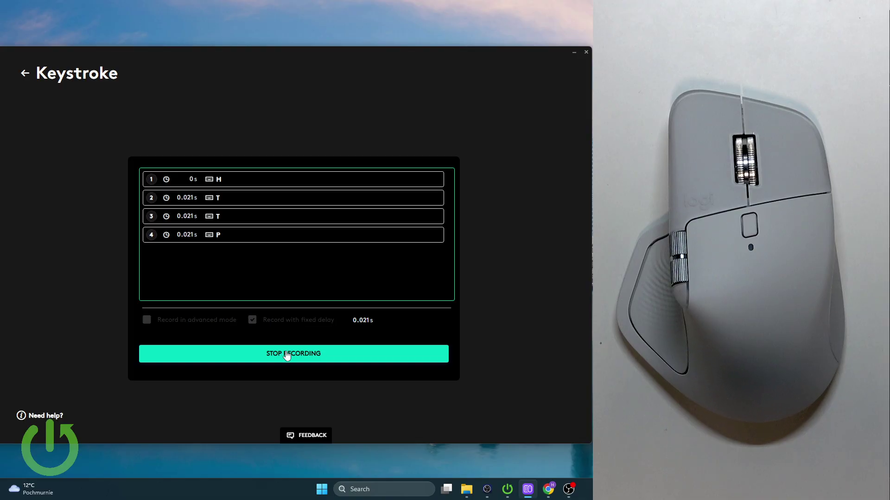
key(s)
key(shift+semicolon)
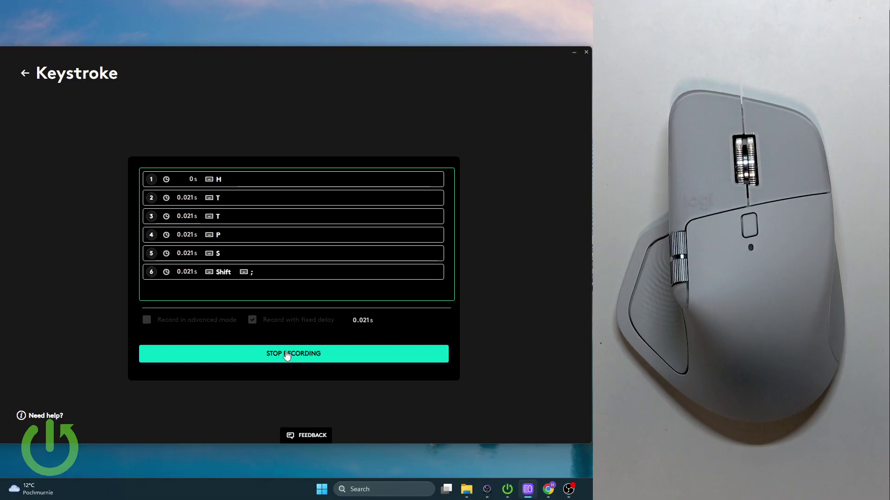
key(slash)
key(slash)
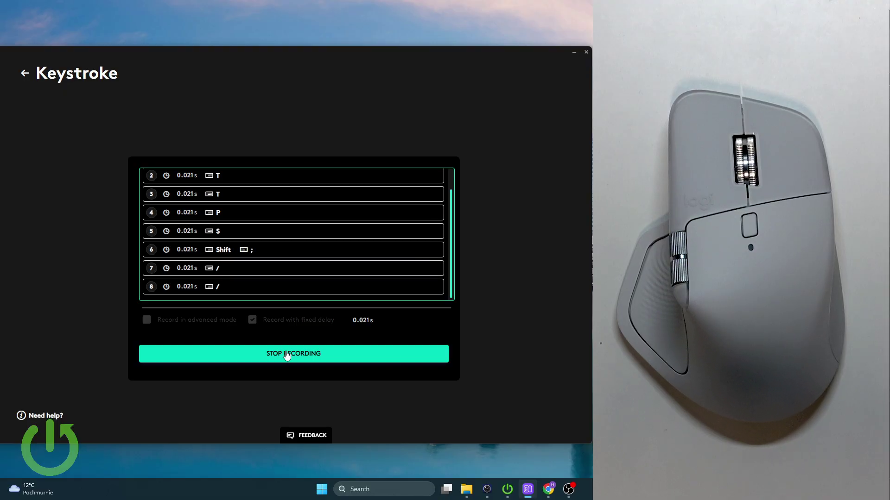
key(g)
key(m)
key(a)
key(i)
key(l)
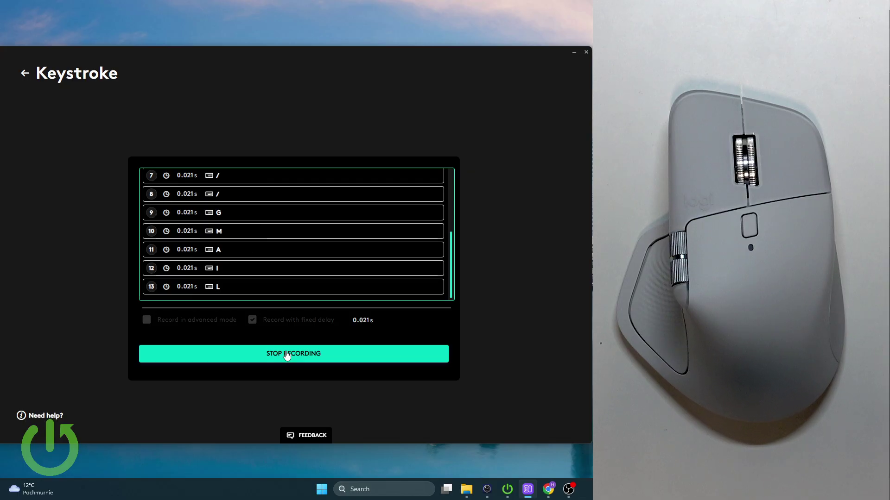
key(period)
key(c)
key(o)
key(m)
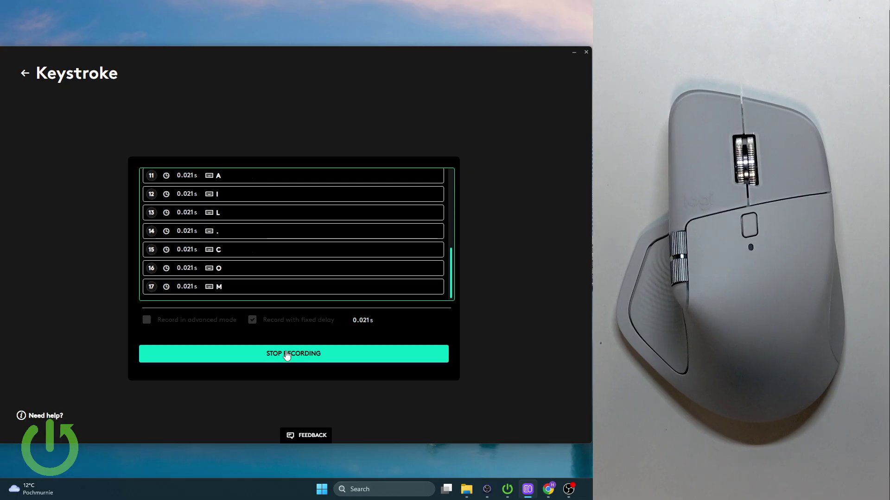
click(286, 355)
click(334, 354)
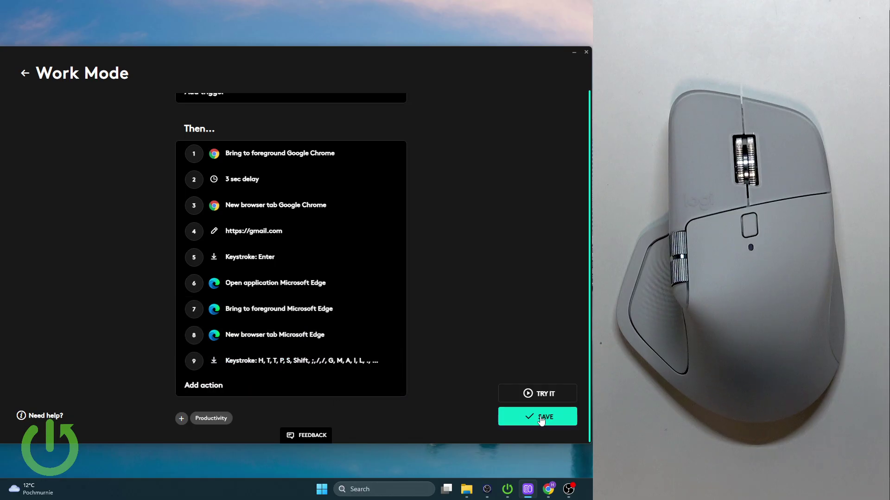
Delete the Chrome foreground, 3 sec delay, Chrome new tab, old Gmail, Enter and long keystroke steps
click(393, 154)
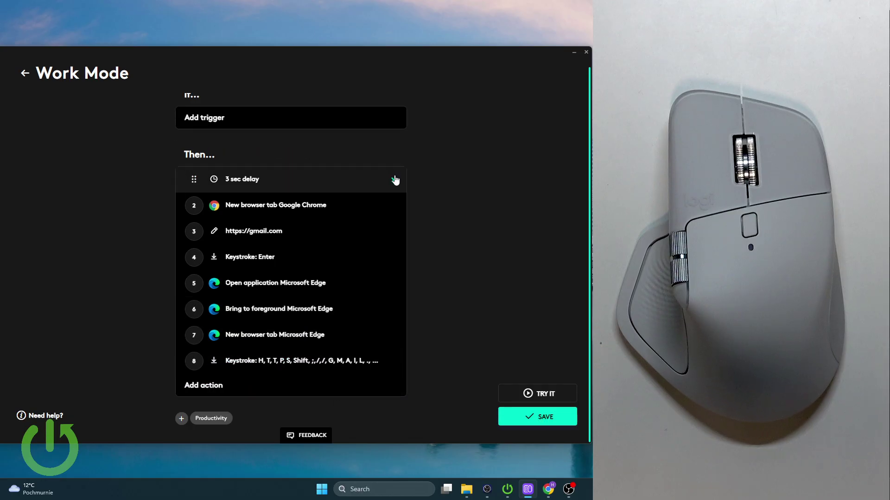
click(396, 182)
click(395, 196)
click(394, 215)
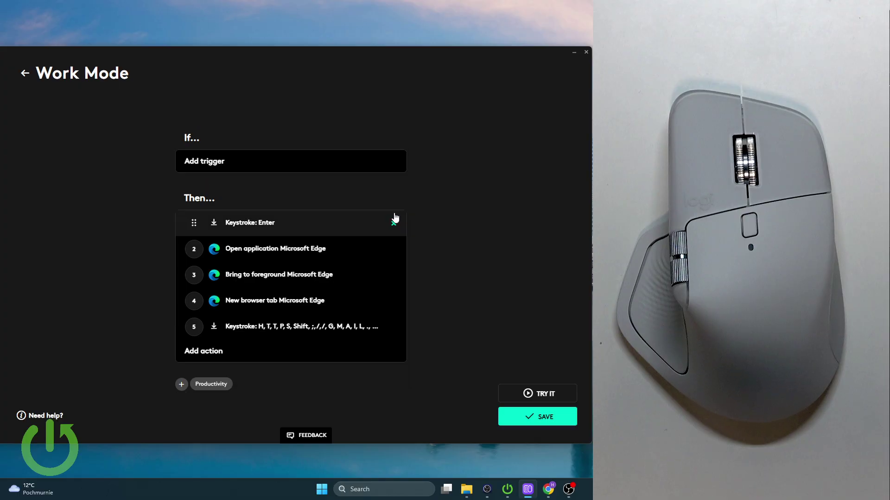
click(394, 224)
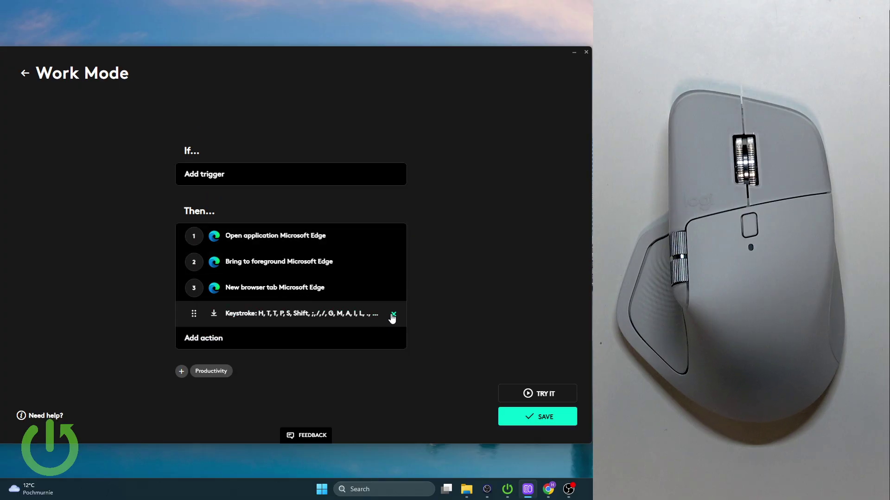
click(393, 316)
click(257, 322)
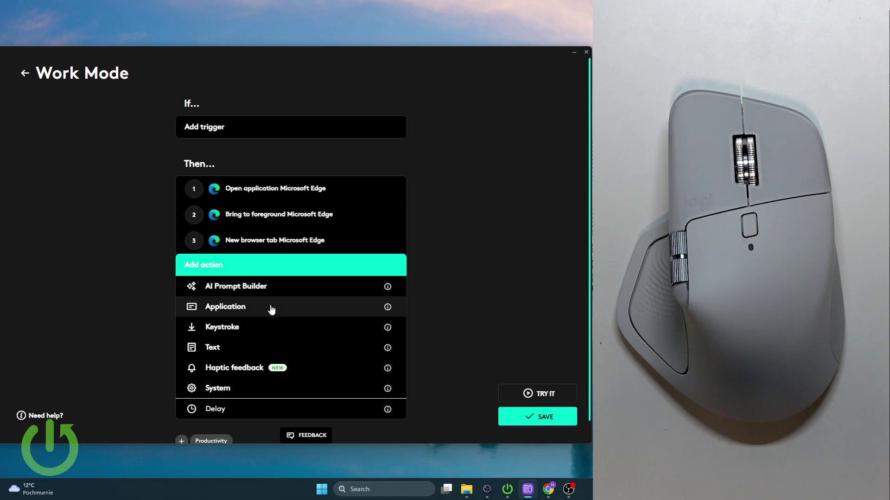
click(239, 346)
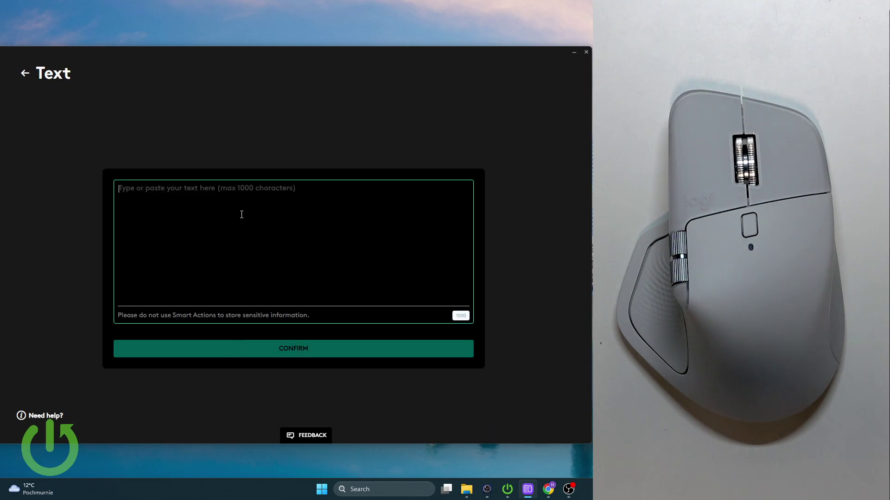
text(https://gmai)
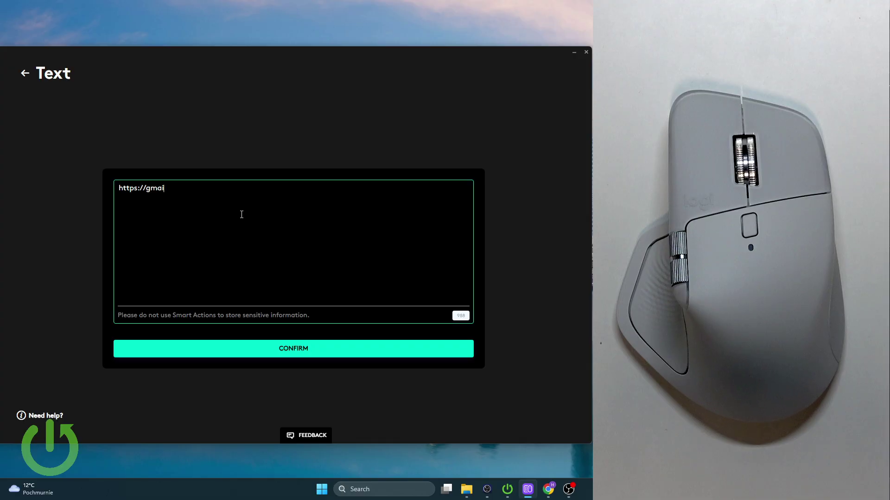
text(l.com)
click(284, 352)
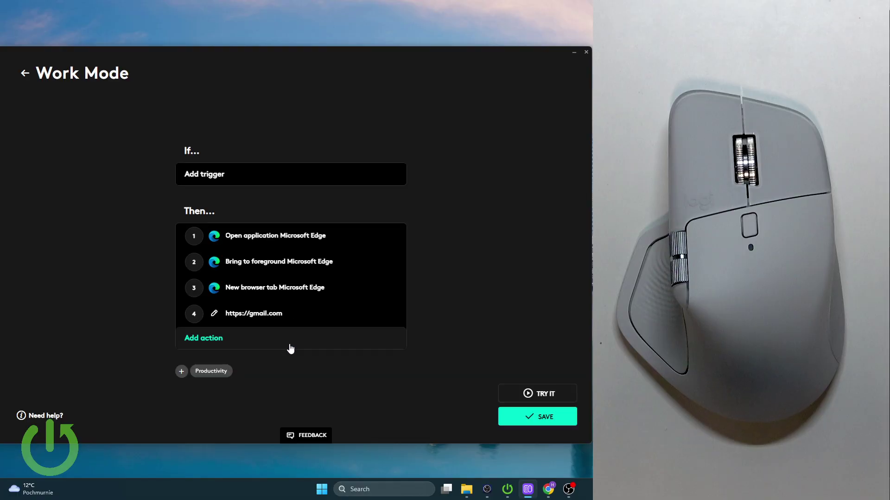
Add a Keystroke: Enter step after the Gmail address text
click(216, 343)
click(229, 354)
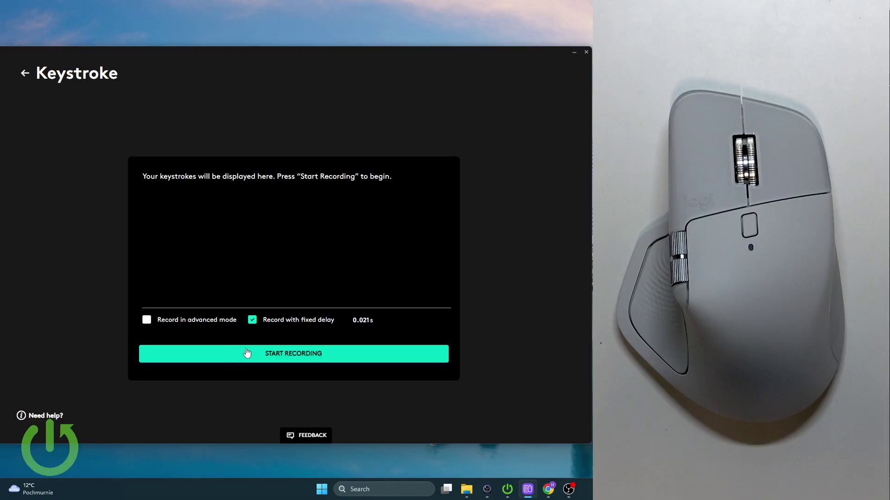
click(250, 357)
key(Return)
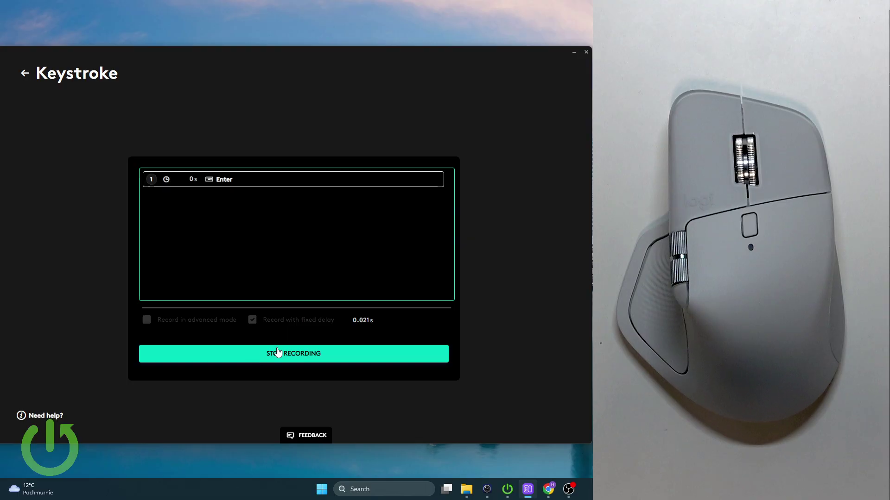
click(278, 362)
click(373, 354)
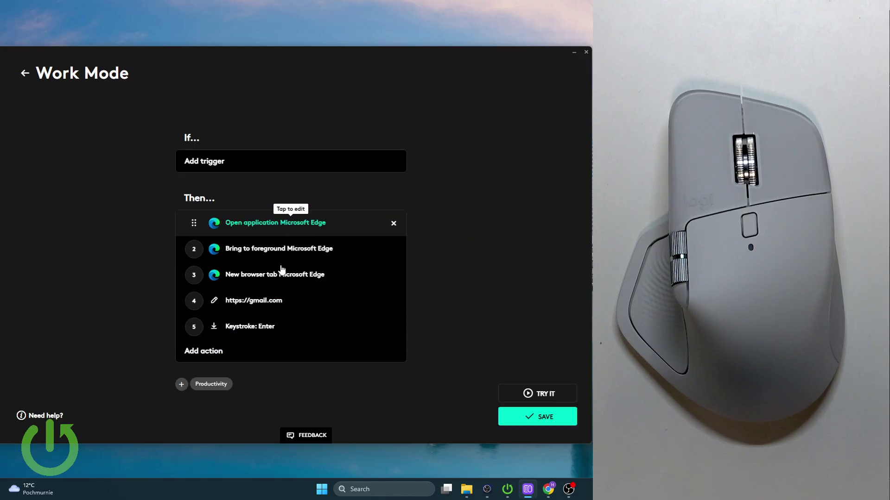
Save Work Mode, reopen it and test-run it with Try It
click(520, 423)
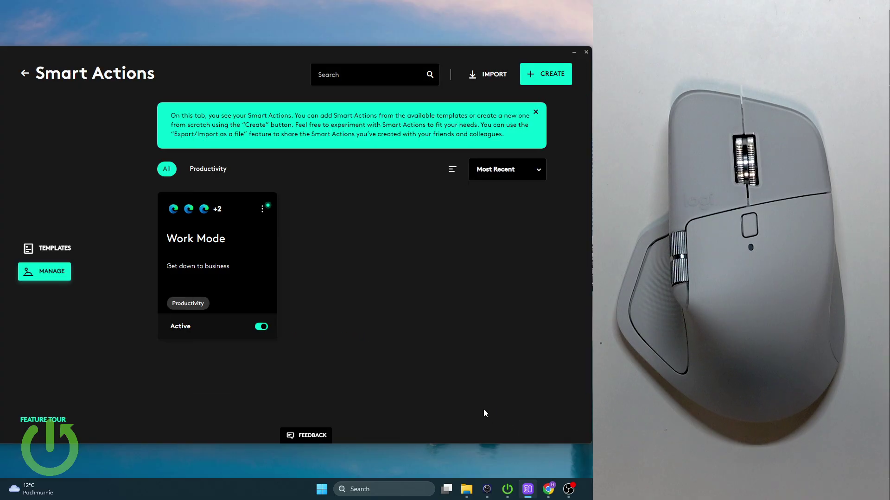
click(233, 269)
click(526, 394)
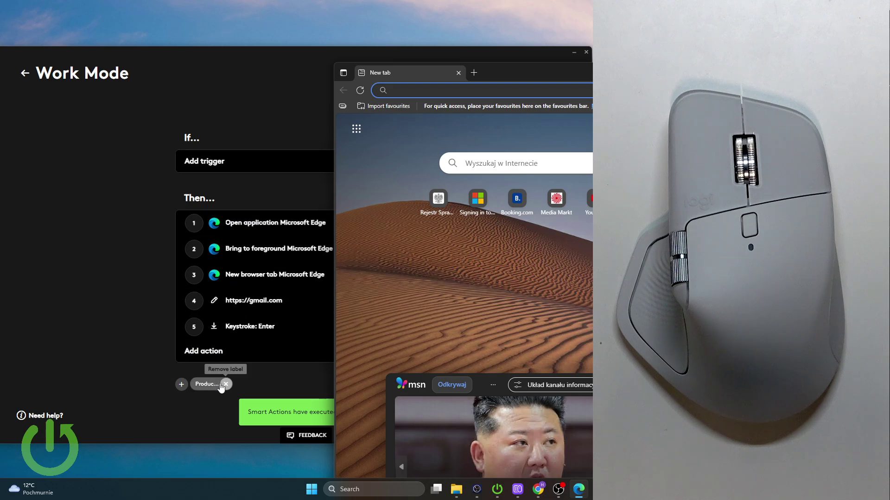
Add a 2.0 sec delay and move it right after the Open application Edge step
click(205, 351)
click(234, 386)
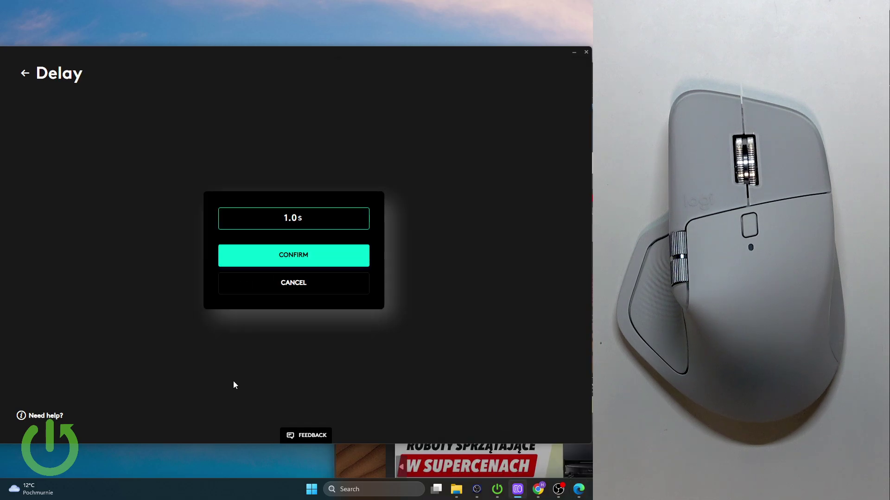
double_click(291, 219)
text(2.0)
click(293, 255)
drag(278, 340, 275, 237)
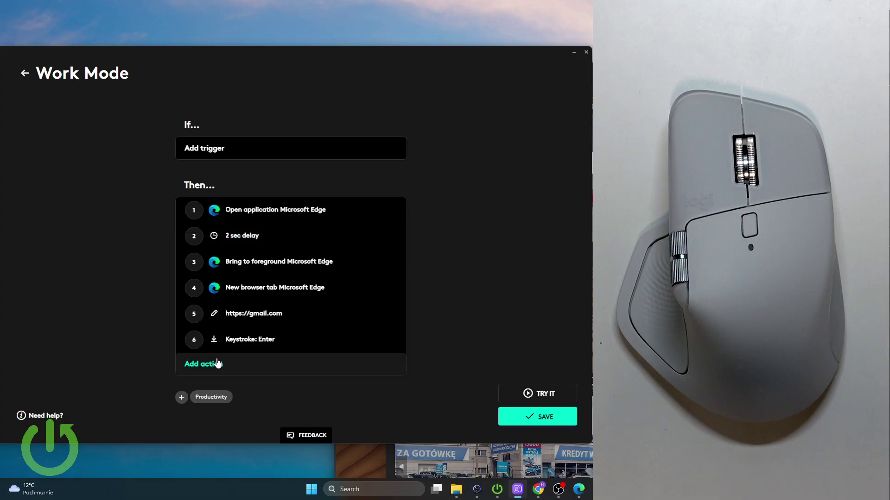
Add a second 2 sec delay and place it after the Bring to foreground Edge step
click(232, 364)
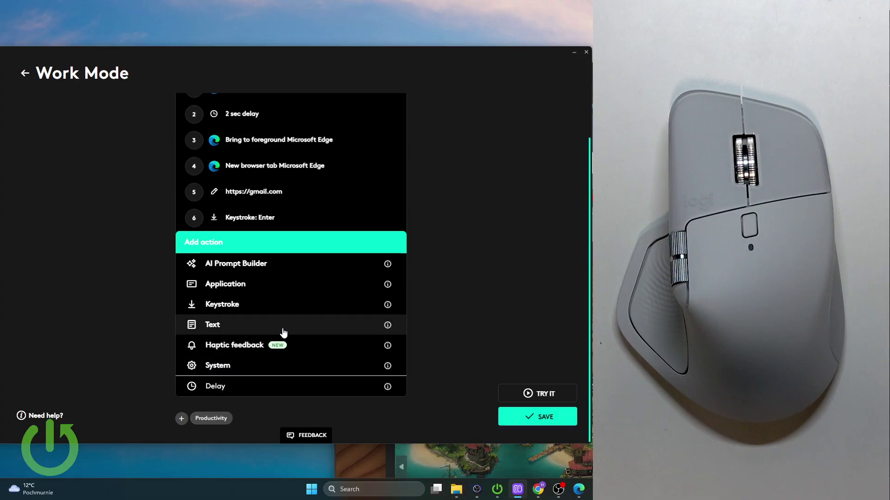
click(277, 284)
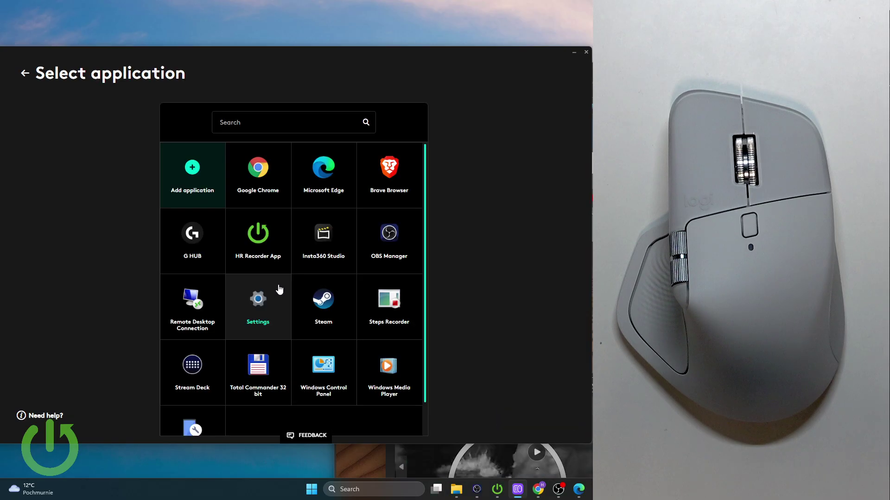
click(21, 78)
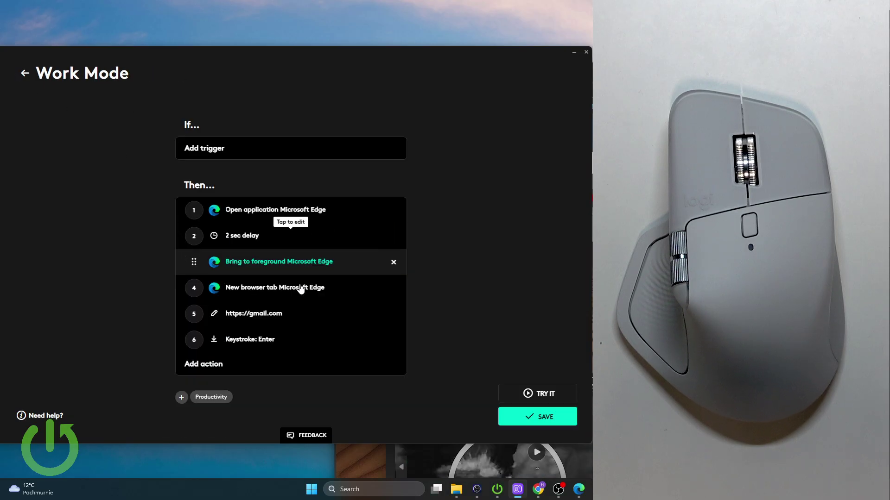
click(258, 364)
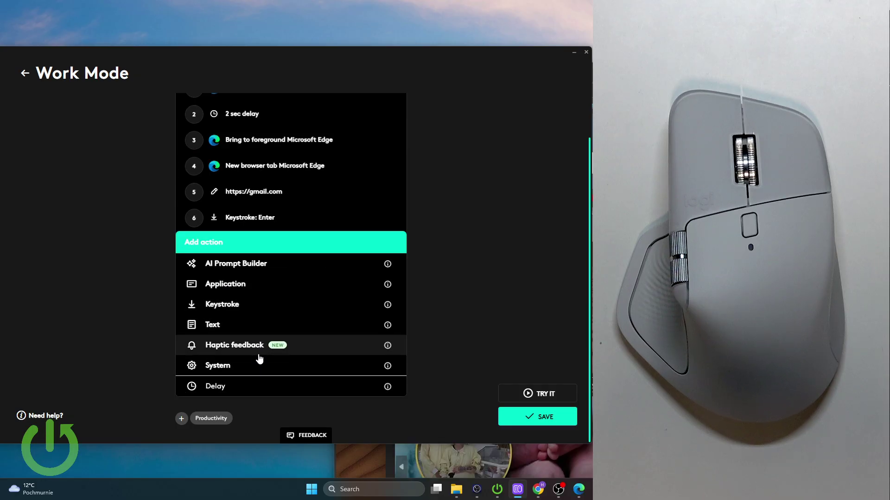
click(262, 386)
click(290, 226)
text(2.0 s)
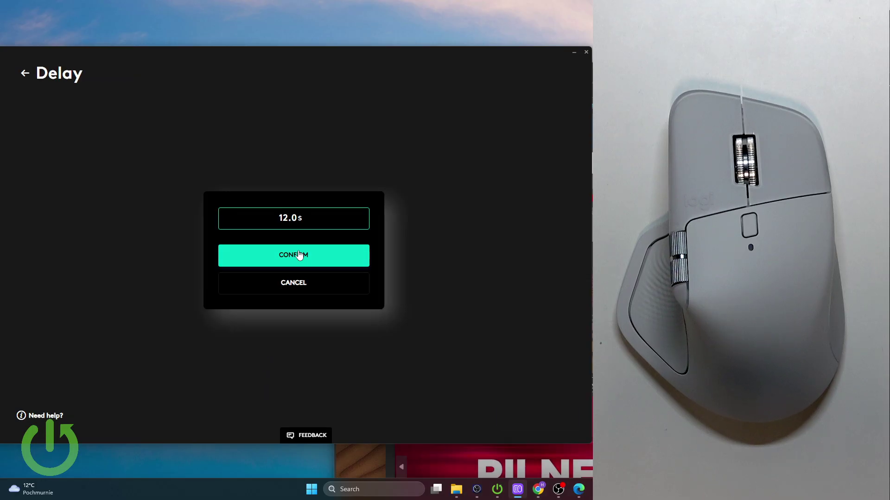
key(BackSpace)
text(2)
click(293, 255)
drag(278, 351, 288, 280)
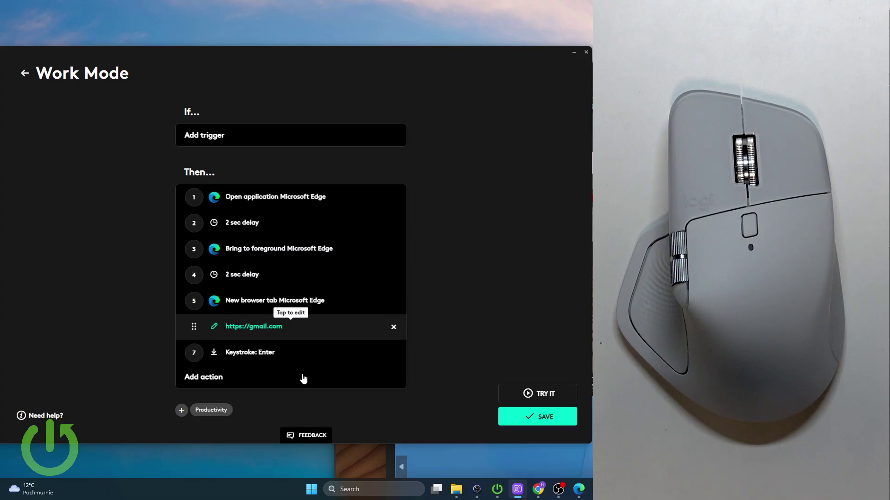
Run Work Mode with Try It, let Edge load gmail.com, then close the Edge window
click(528, 394)
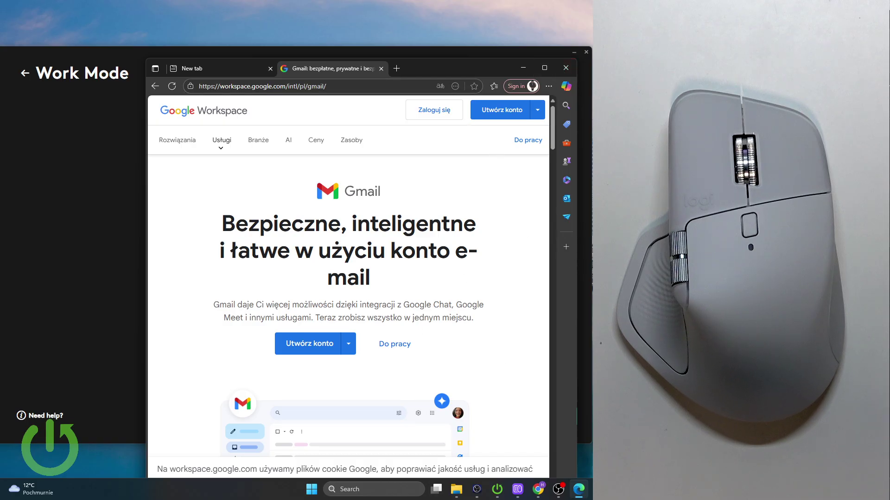
click(565, 68)
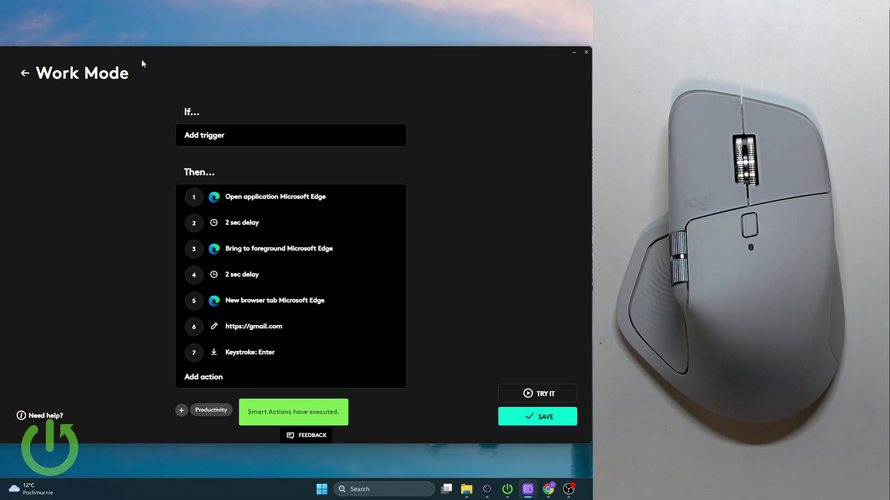
Set a Device trigger on the MX Master 4 Gesture button for Work Mode
click(268, 135)
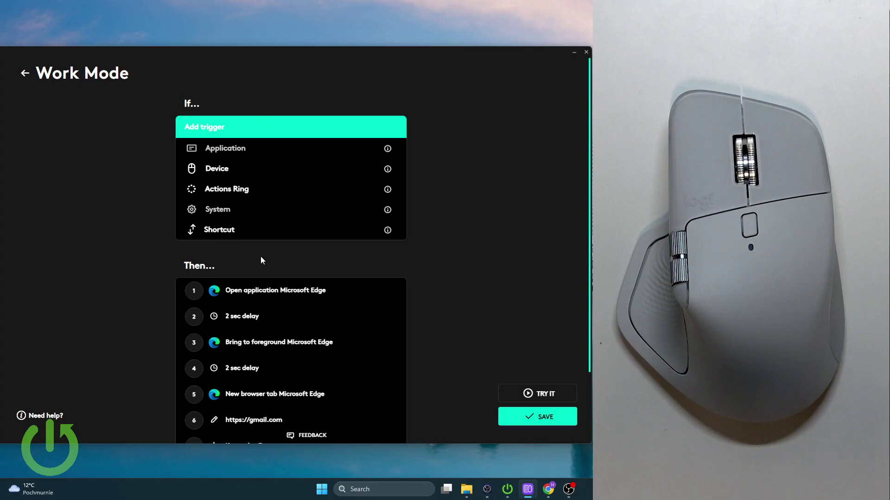
click(253, 169)
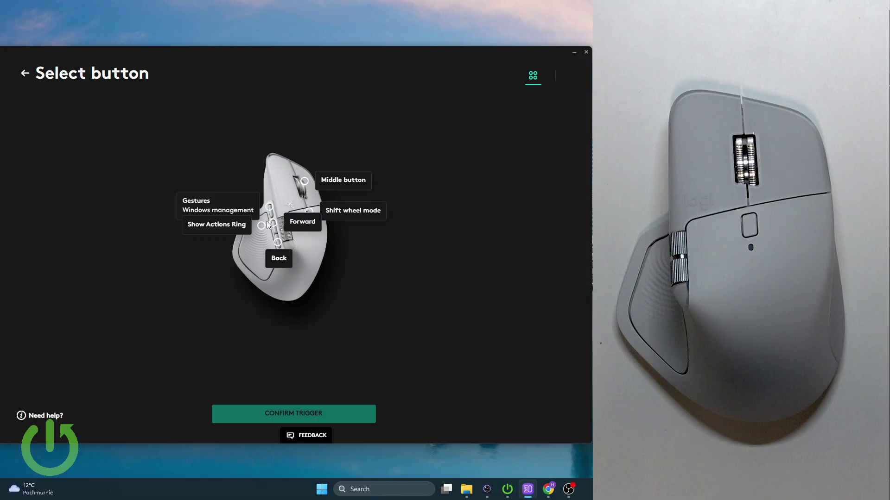
click(270, 207)
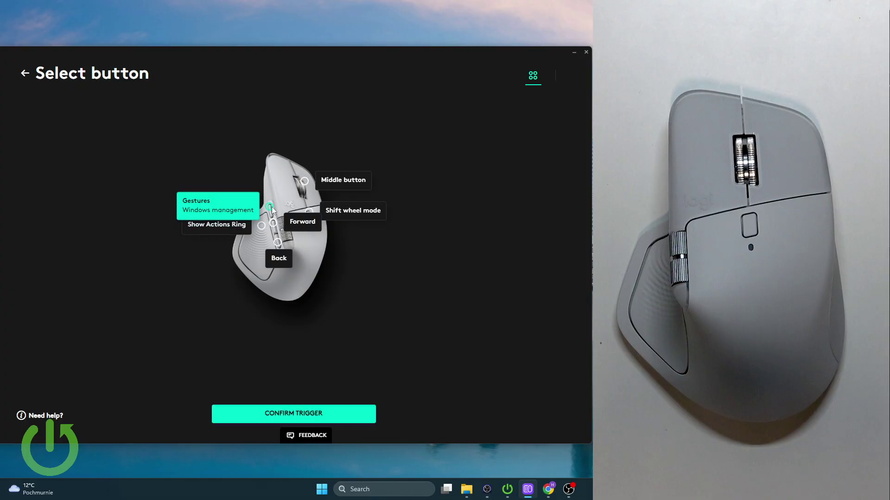
click(329, 413)
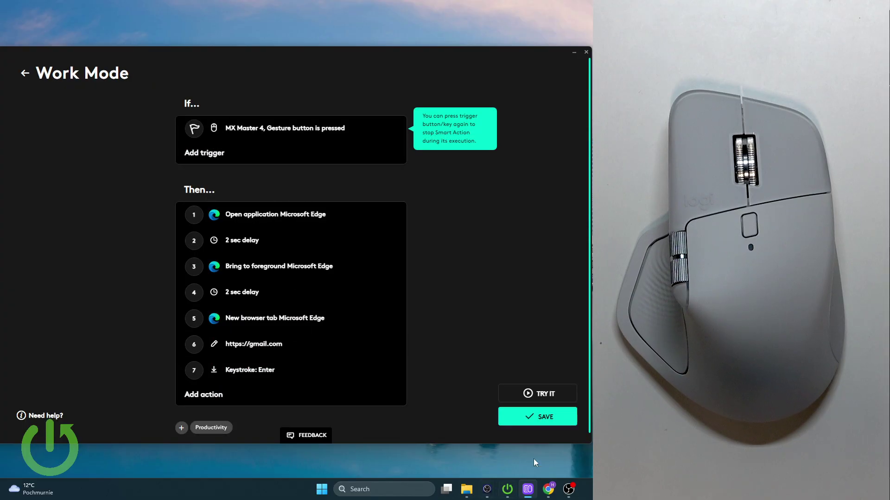
Save Work Mode with its gesture-button trigger, browse the Templates list, then return to Manage
click(535, 420)
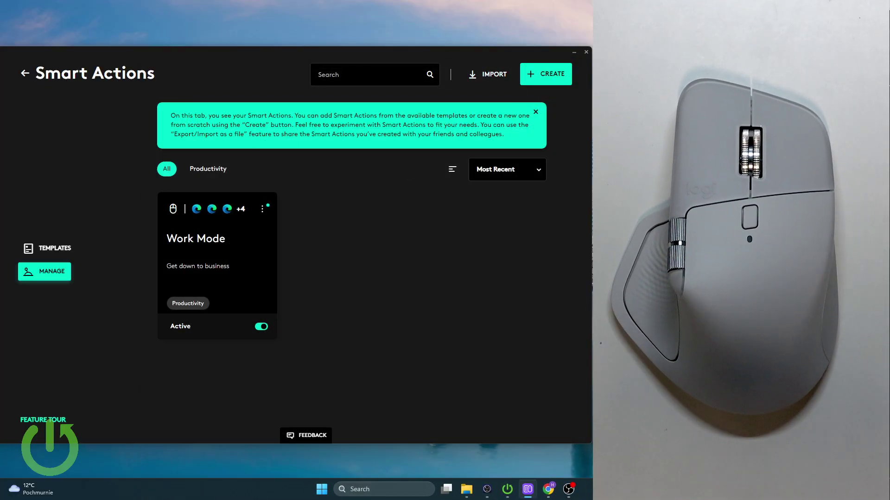
click(72, 252)
scroll(407, 349, down, 10)
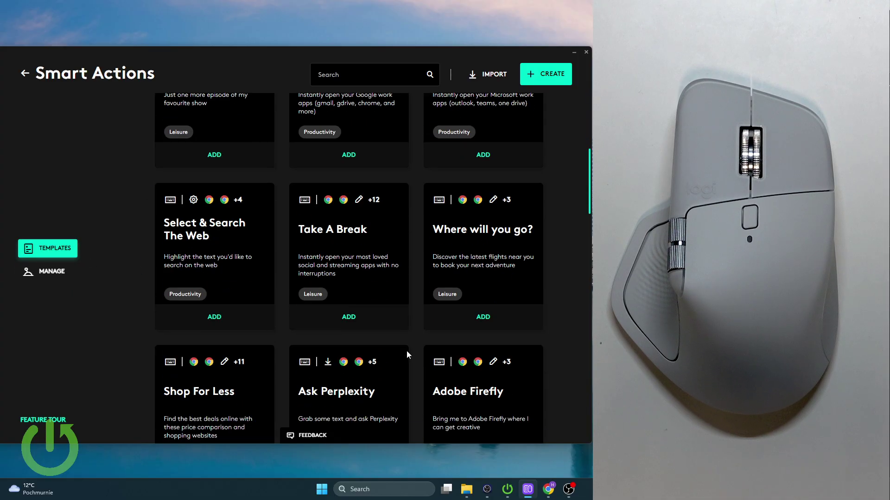
click(59, 271)
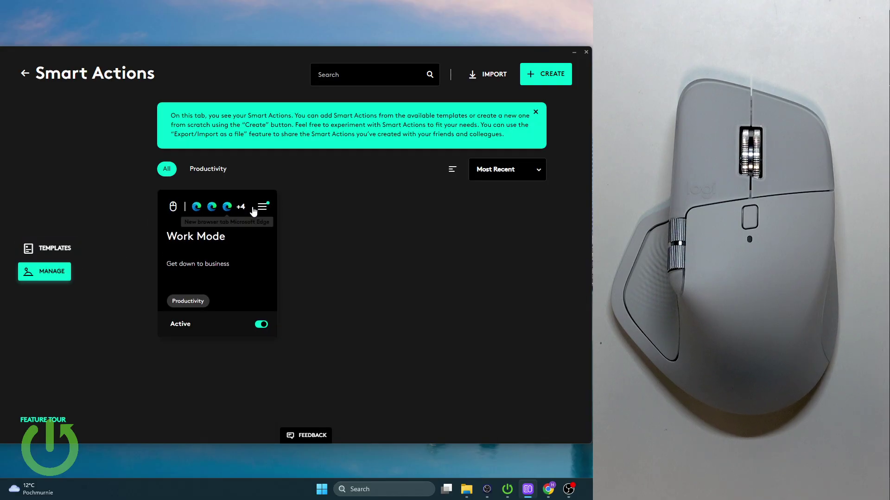
click(25, 74)
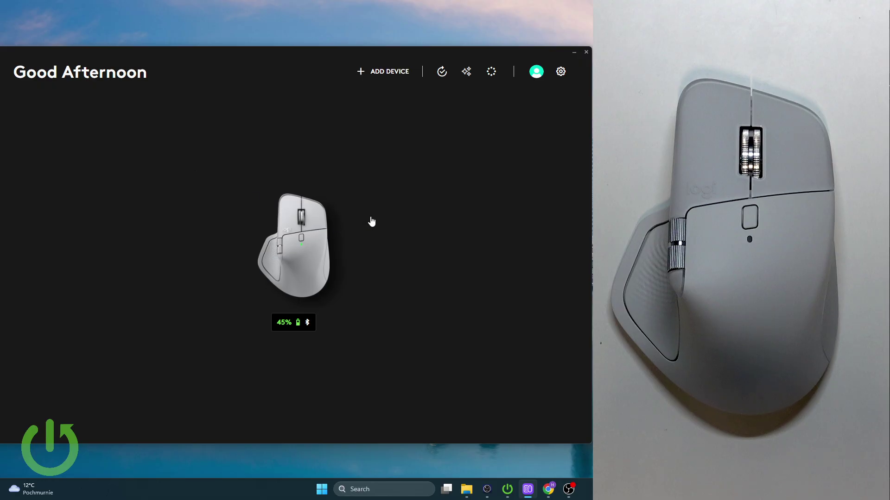